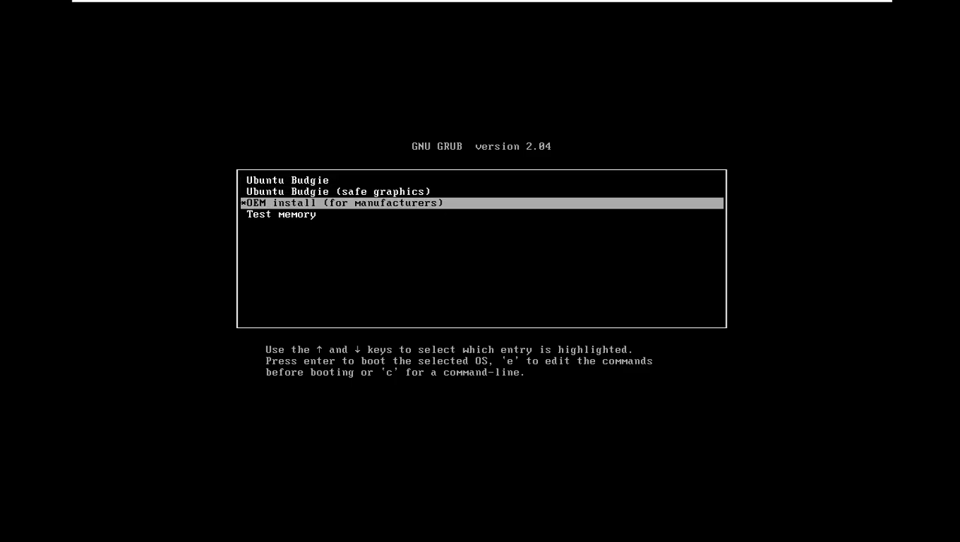
Highlight the plain Ubuntu Budgie entry in the GRUB menu and boot it
key(Up)
key(Up)
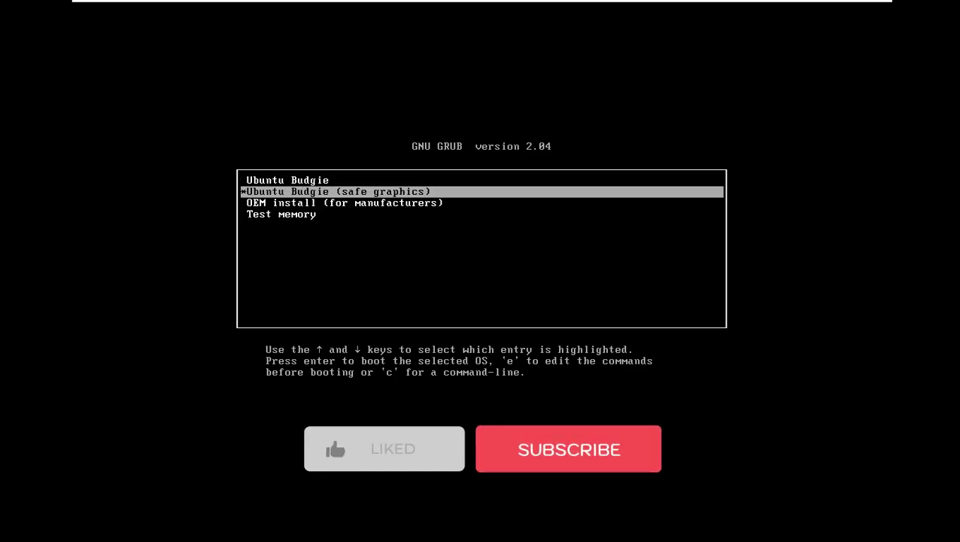
key(Up)
key(Down)
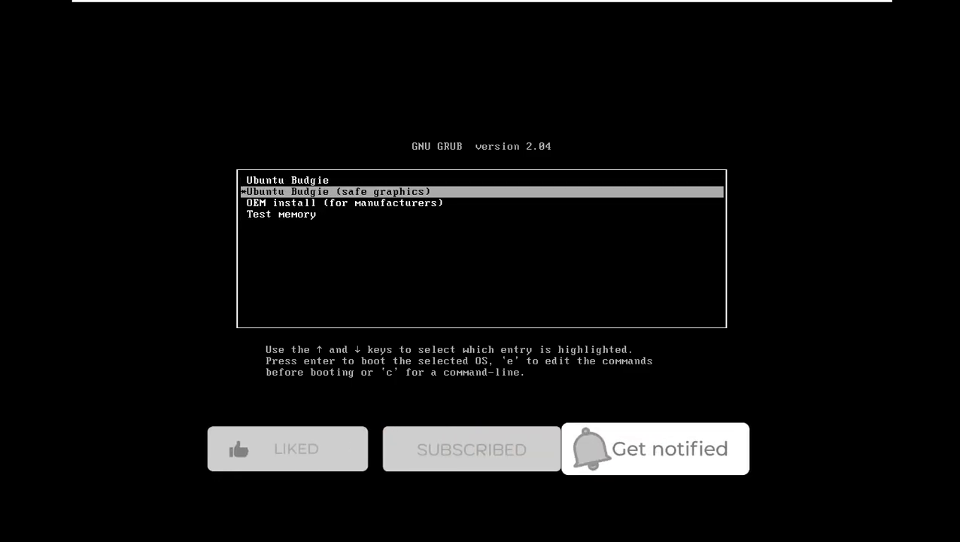
key(Up)
key(Return)
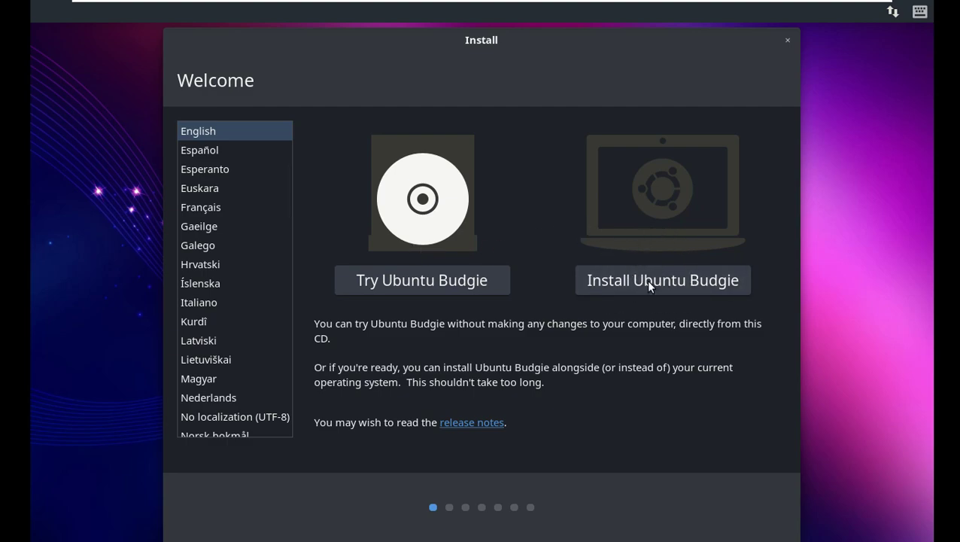
Start the installation and pick English (US) after previewing the South Africa, UK and Nigeria layouts
click(615, 278)
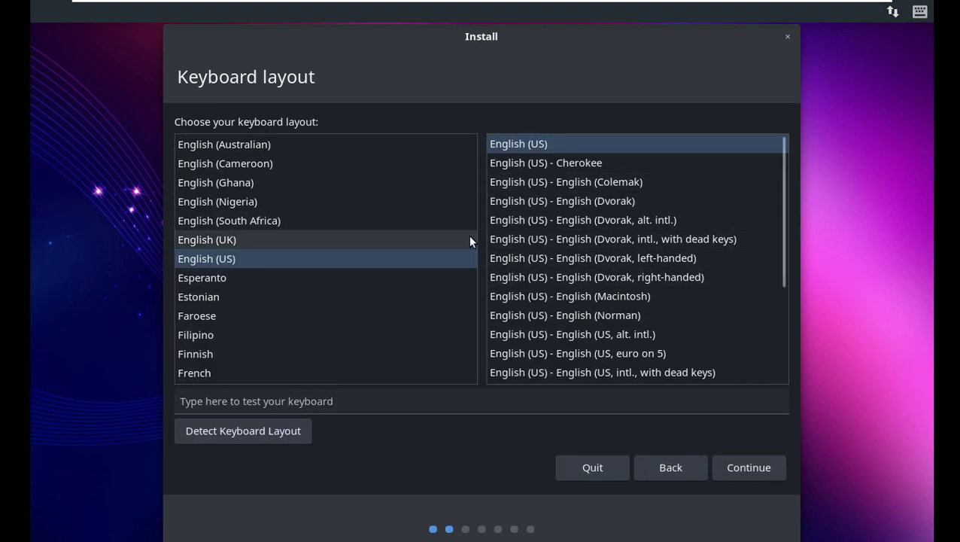
click(472, 218)
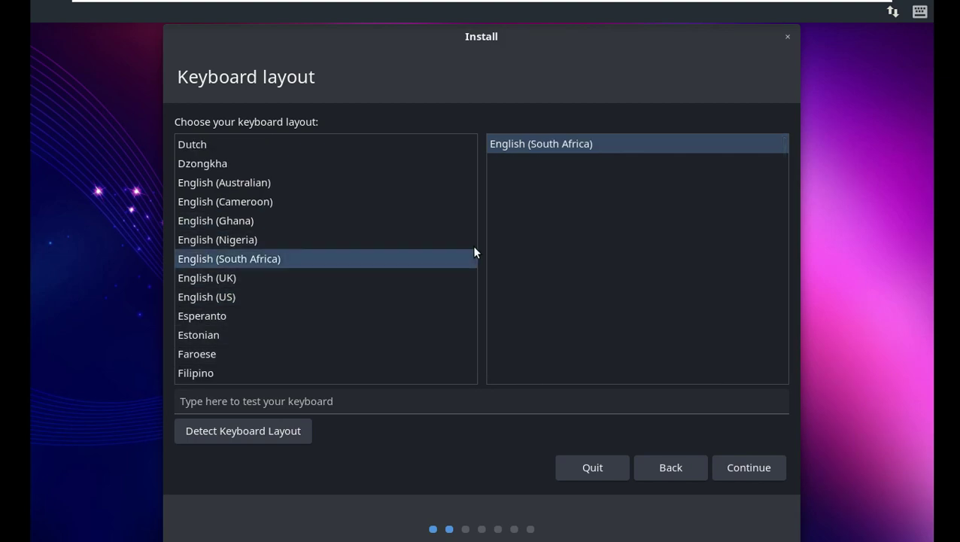
click(357, 281)
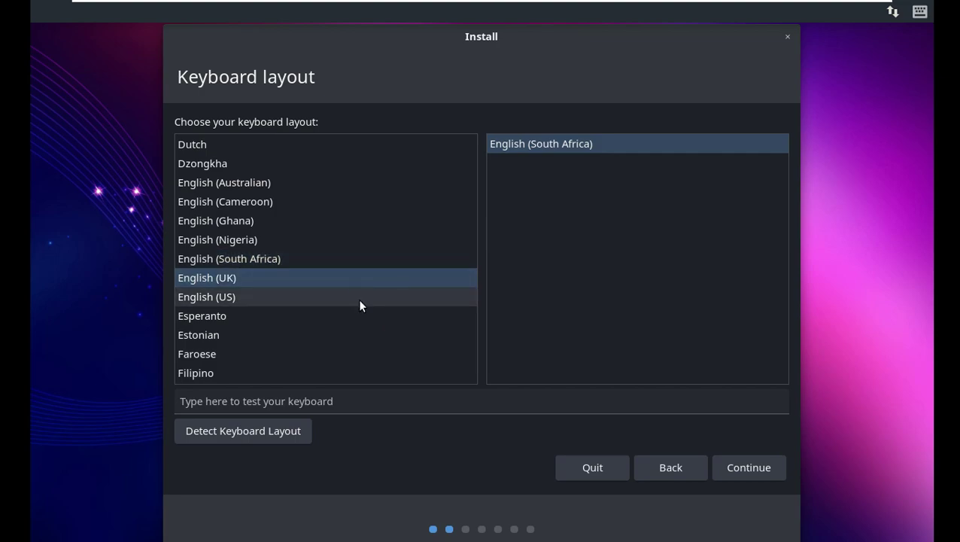
click(356, 282)
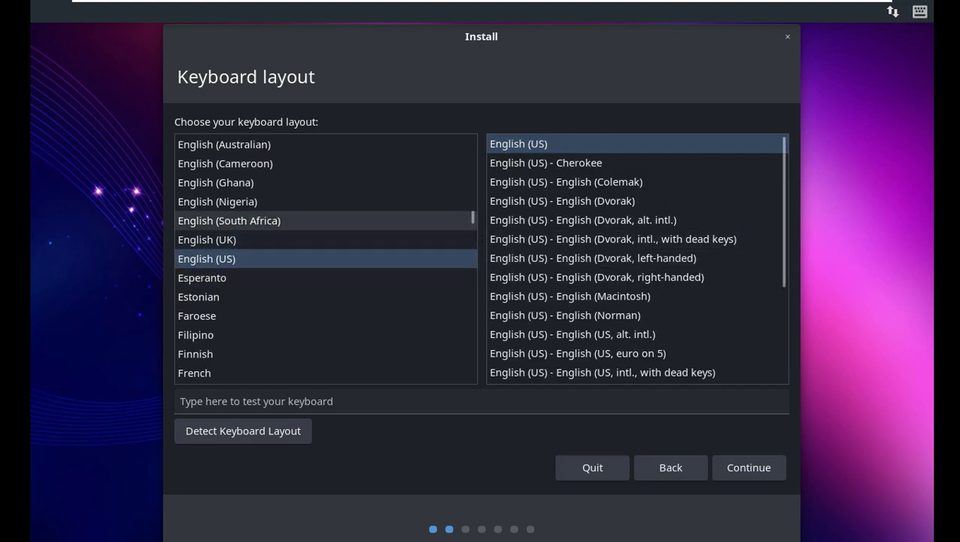
click(473, 220)
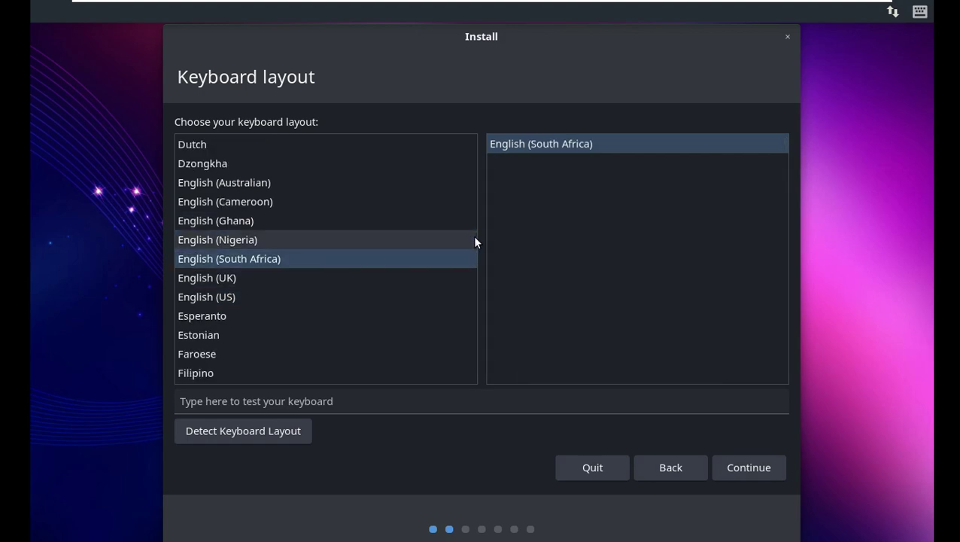
click(252, 296)
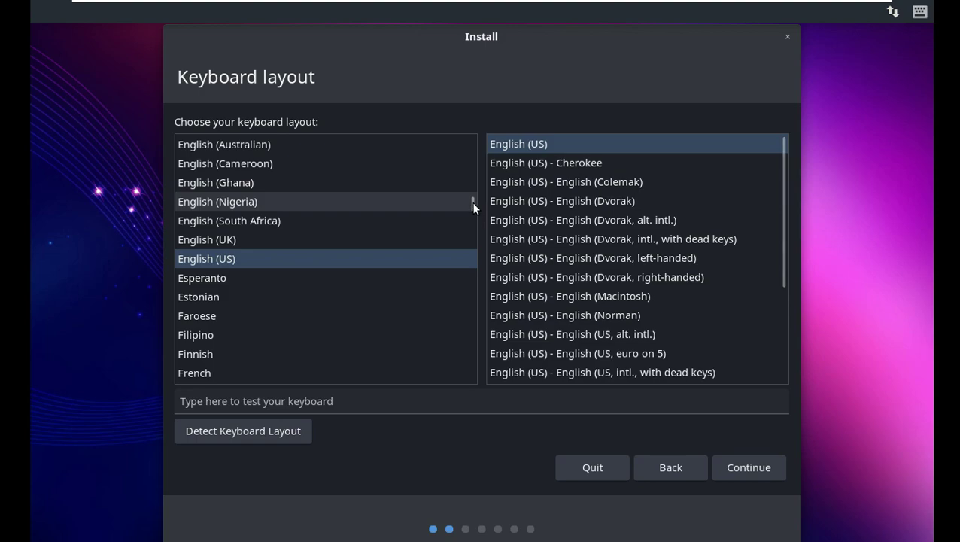
click(473, 203)
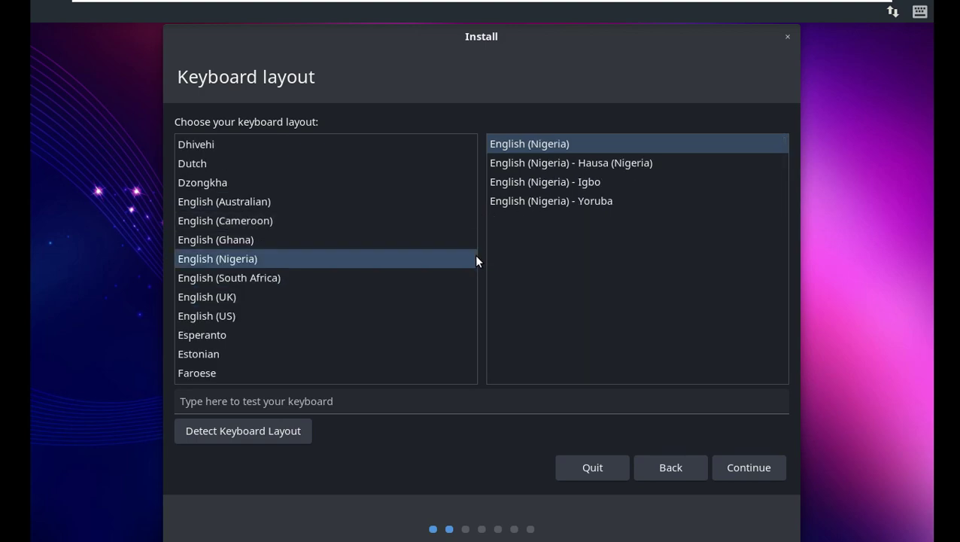
click(288, 316)
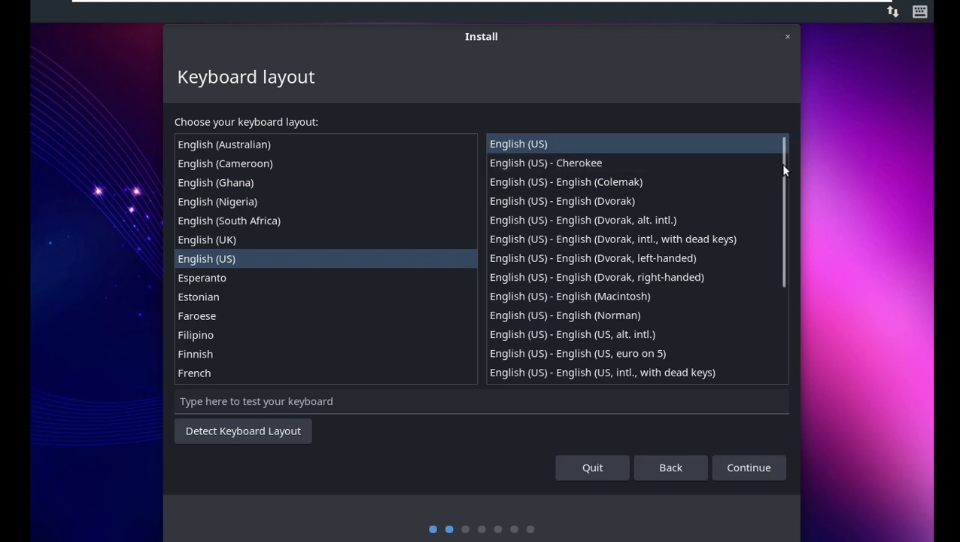
Accept English (US) as the keyboard layout and continue
mouse_move(784, 164)
mouse_down()
mouse_move(780, 301)
mouse_move(781, 169)
mouse_up()
scroll(373, 288, down, 7)
scroll(372, 288, up, 7)
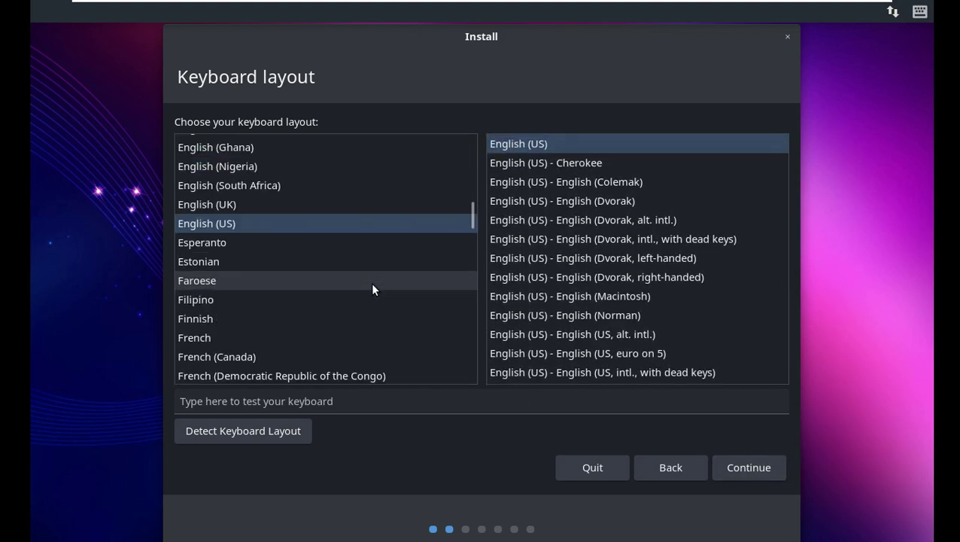
scroll(371, 283, up, 2)
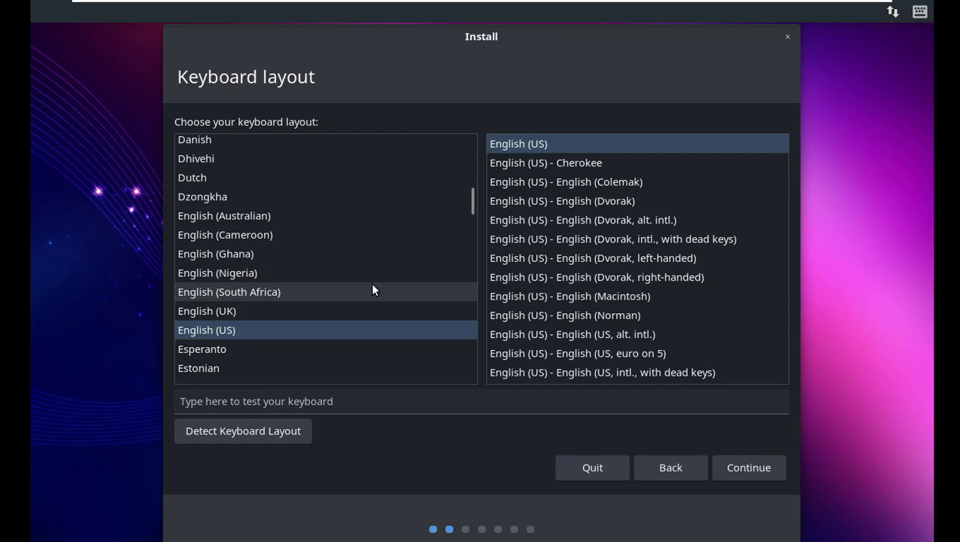
click(739, 462)
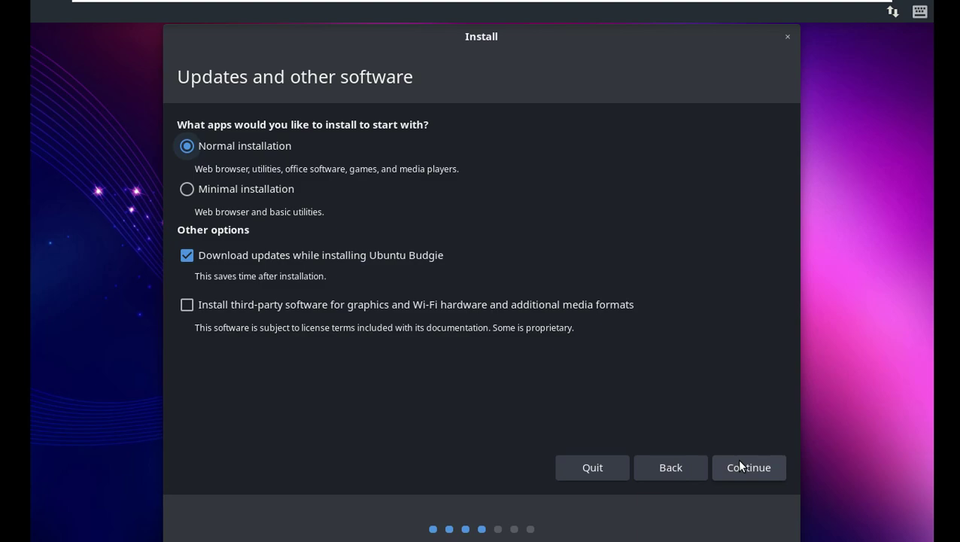
Keep Normal installation, add third-party graphics, Wi-Fi and media software, and continue
click(327, 305)
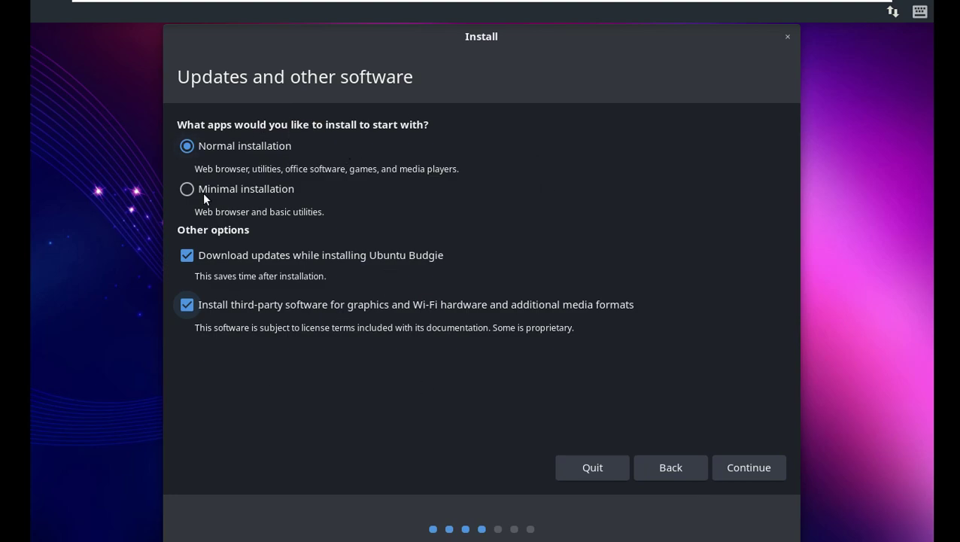
click(741, 460)
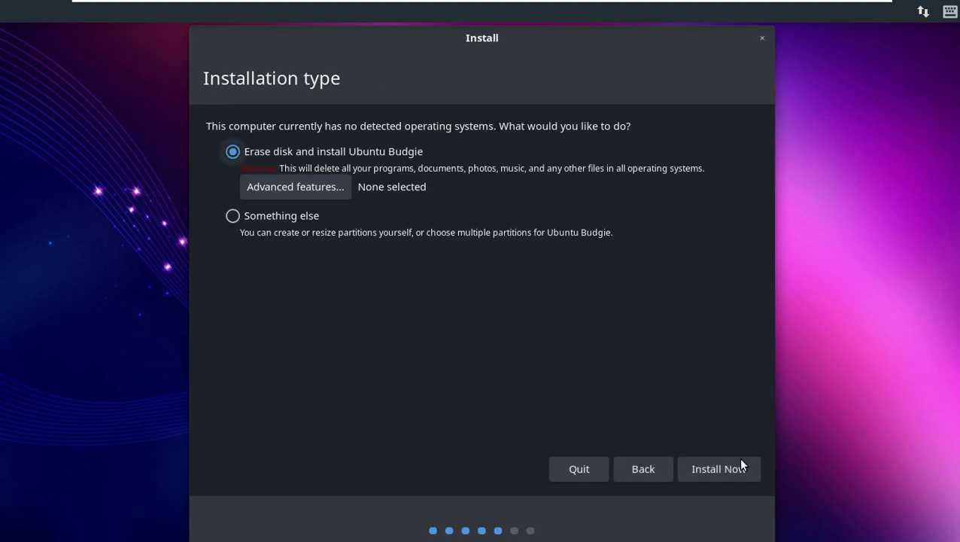
Set Advanced Features to None after trying the LVM, ZFS and encryption options
click(309, 185)
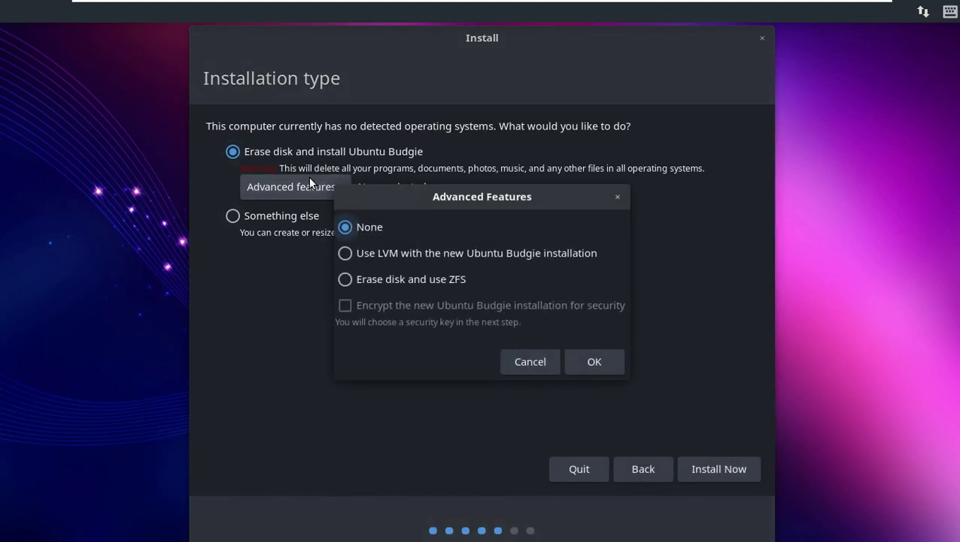
click(444, 253)
click(422, 280)
click(403, 302)
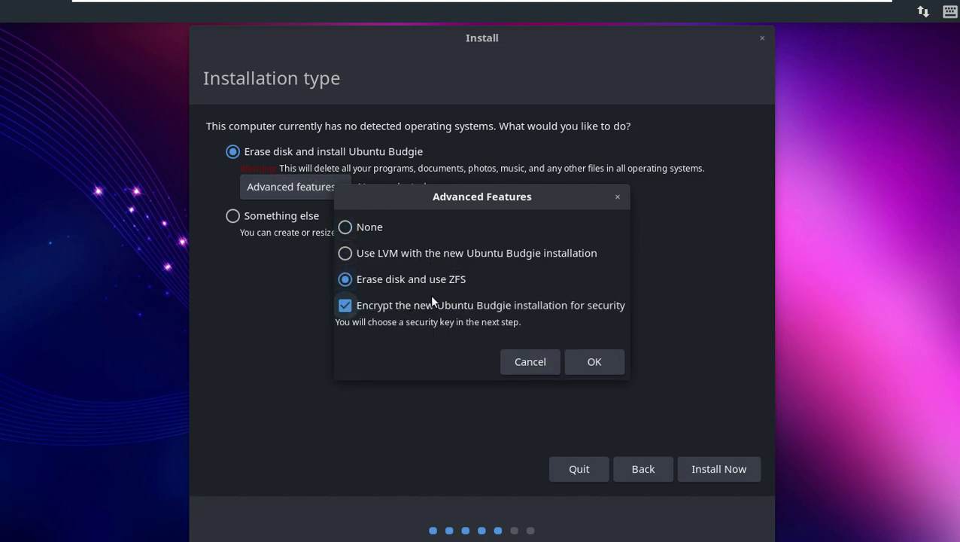
click(360, 234)
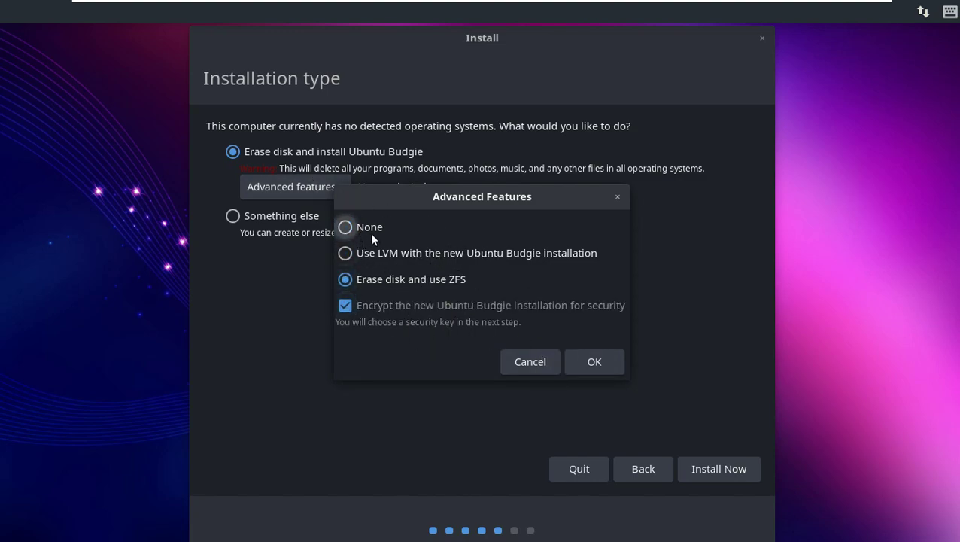
click(596, 361)
Keep 'Erase disk and install Ubuntu Budgie' selected and choose Install Now
click(277, 215)
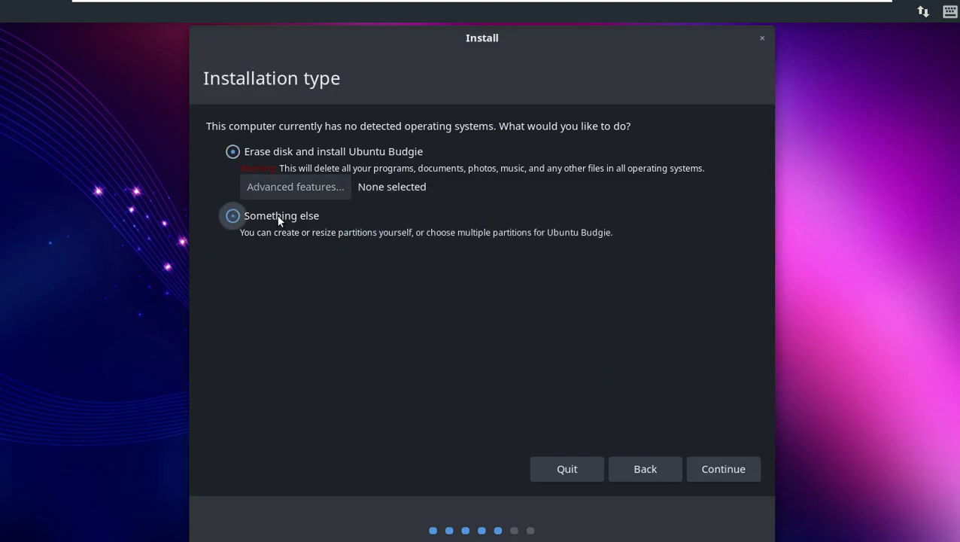
click(234, 151)
click(694, 463)
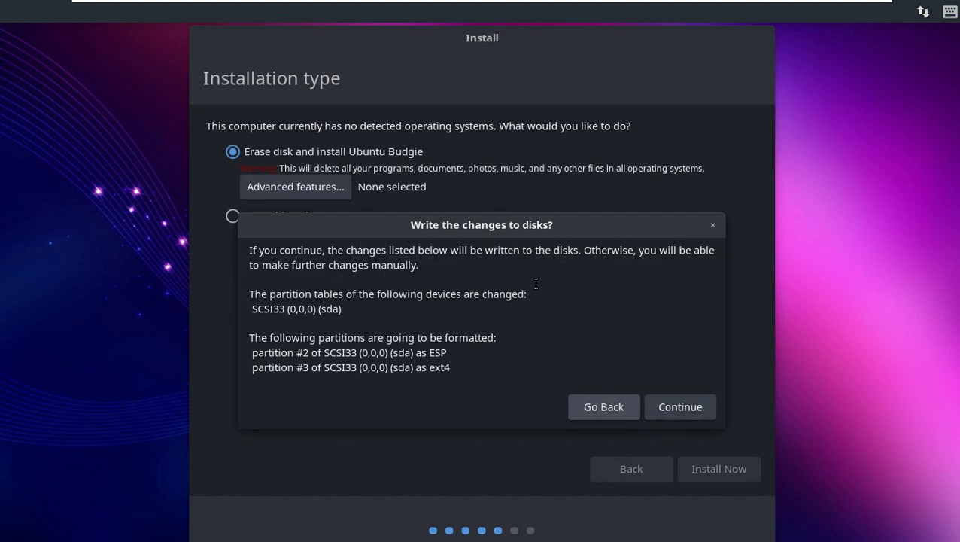
Confirm the disk write, then set the time zone to Los Angeles after trying Adelaide and Auckland
click(681, 404)
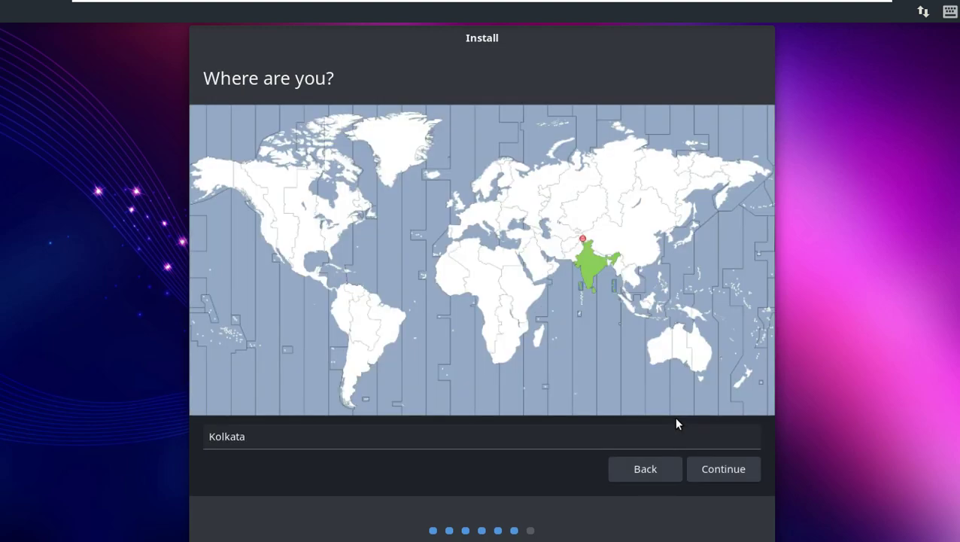
click(272, 241)
click(654, 352)
click(685, 356)
click(707, 358)
click(691, 370)
click(676, 363)
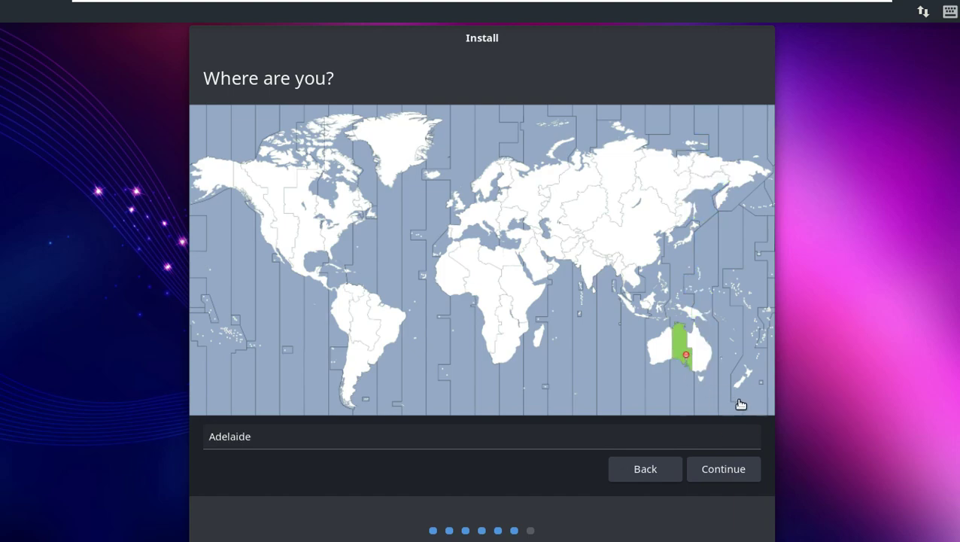
click(742, 382)
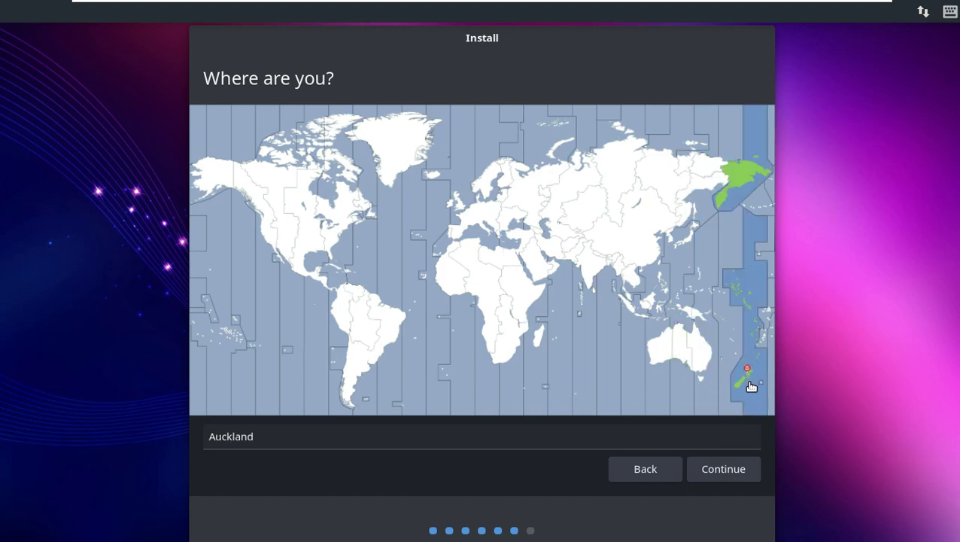
click(267, 239)
click(719, 474)
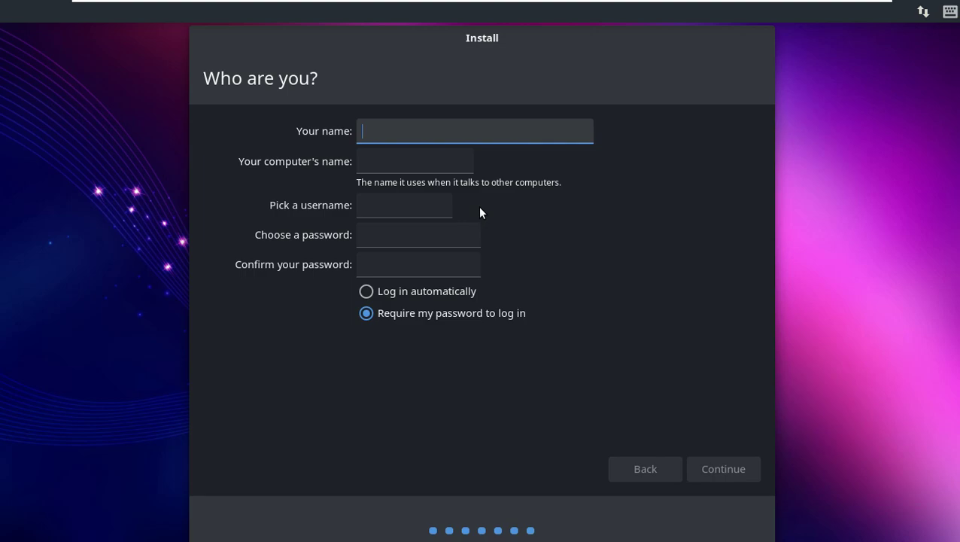
Enter the user's name and remove '-virtual-machine' from the computer name
text(runboxing)
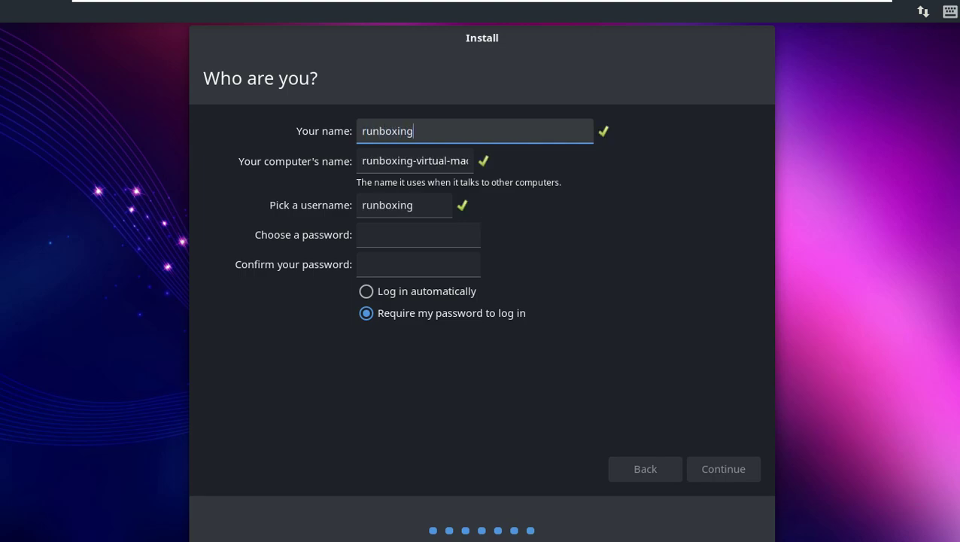
drag(415, 160, 537, 177)
key(BackSpace)
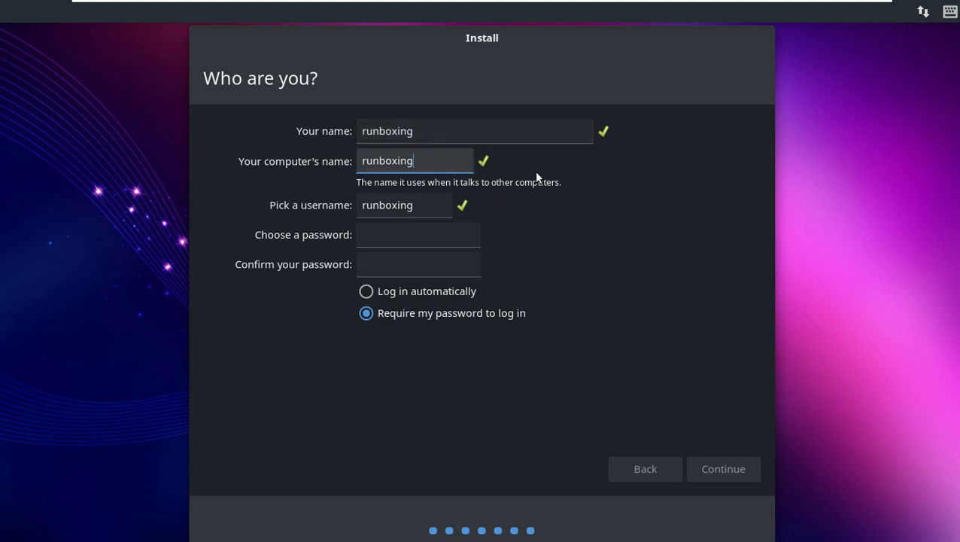
Enter and confirm the account password, enable automatic login, and start the installation
click(435, 238)
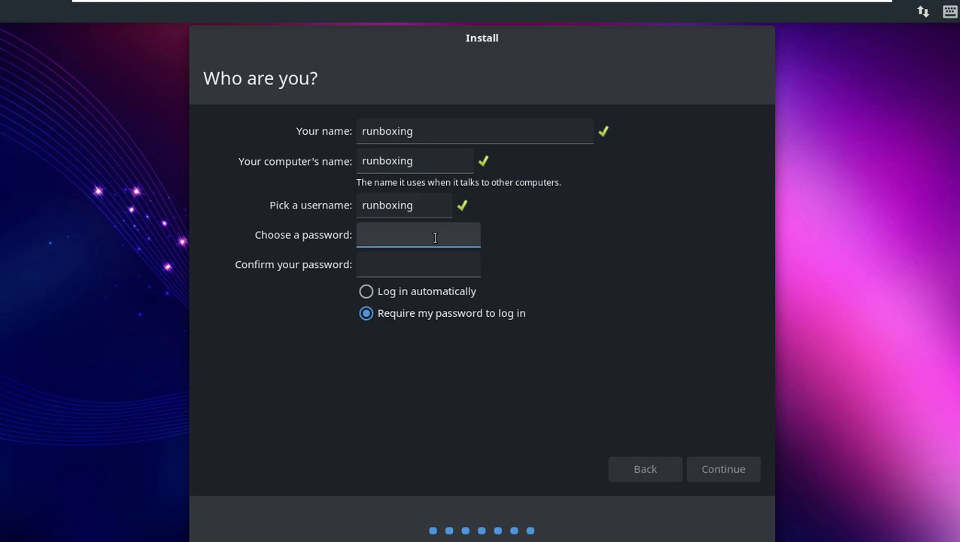
click(399, 256)
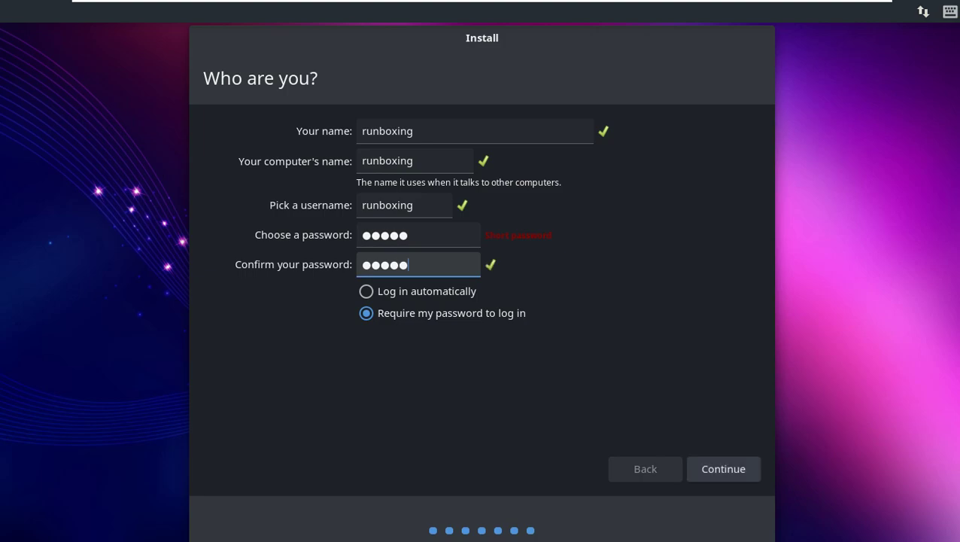
click(367, 294)
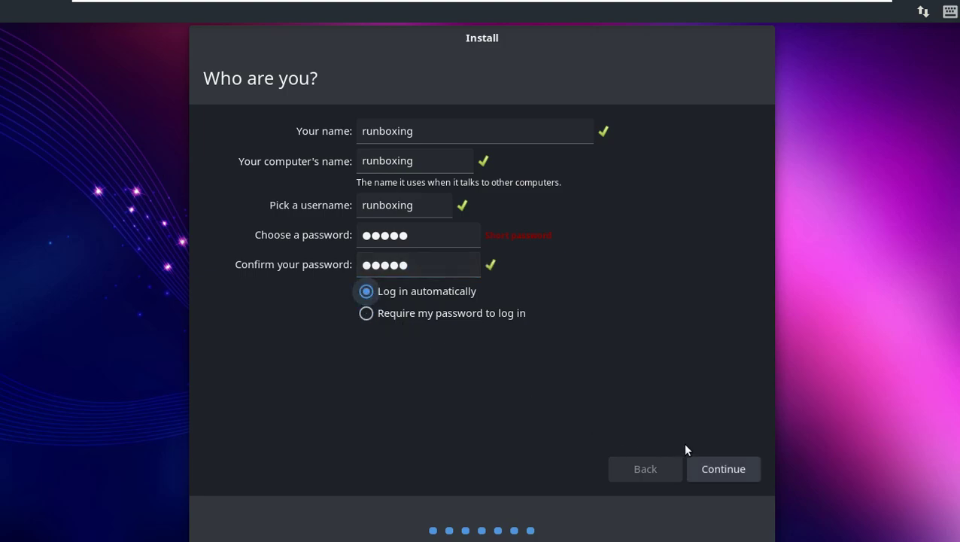
click(737, 469)
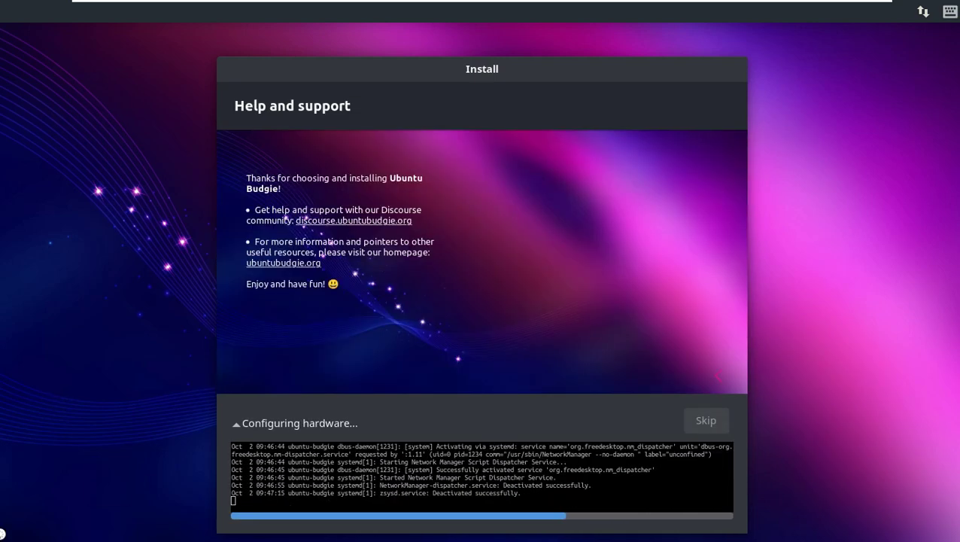
Dismiss the VirtualBox Removable Devices notice while the installation finishes
click(566, 348)
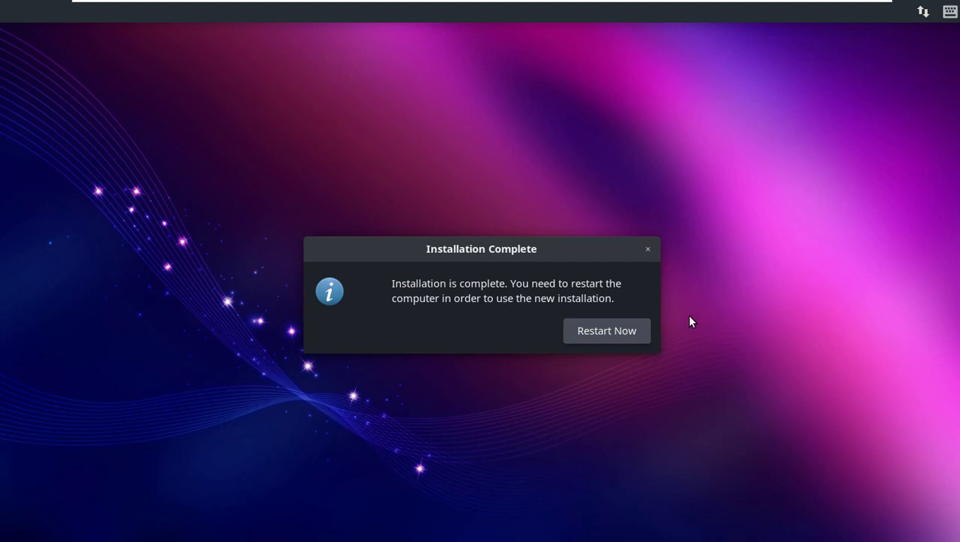
Choose Restart Now and confirm with Enter to reboot the computer
click(602, 337)
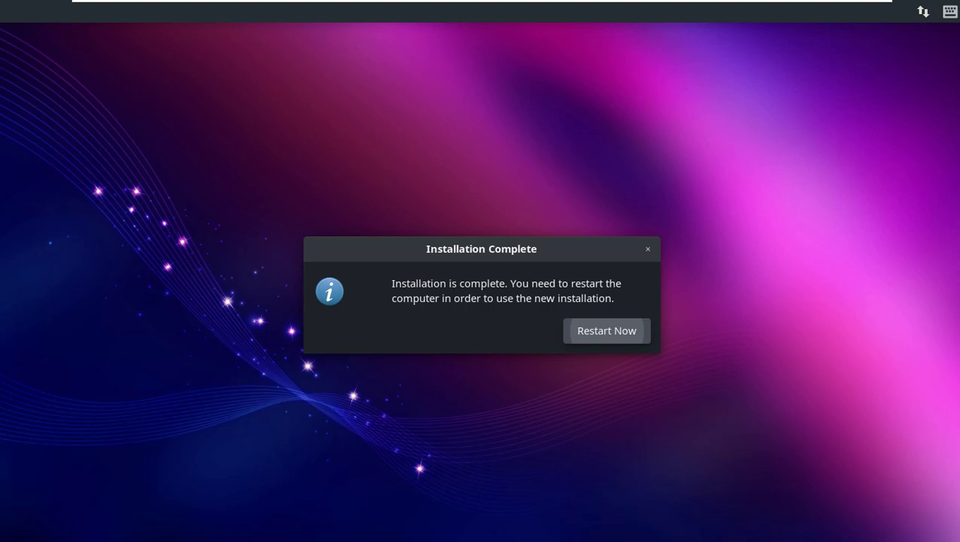
key(Return)
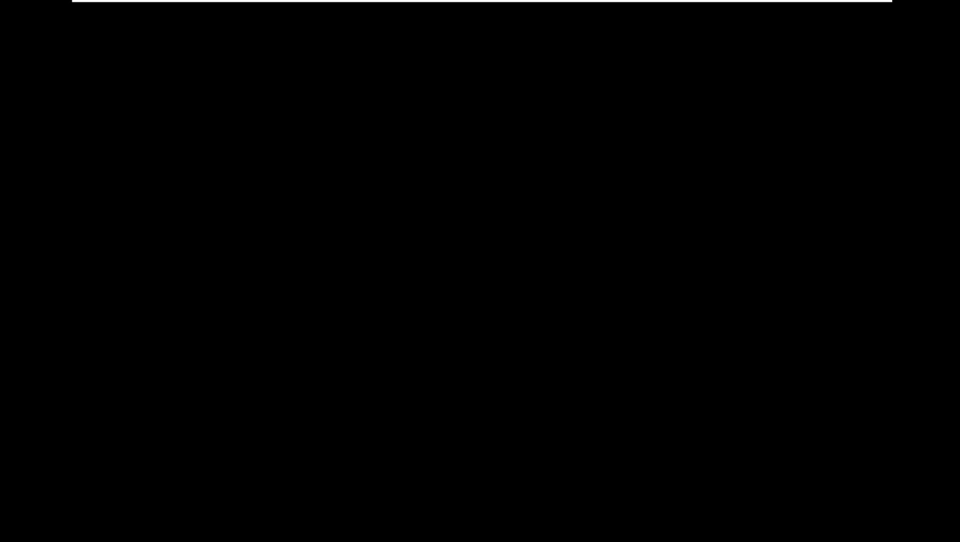